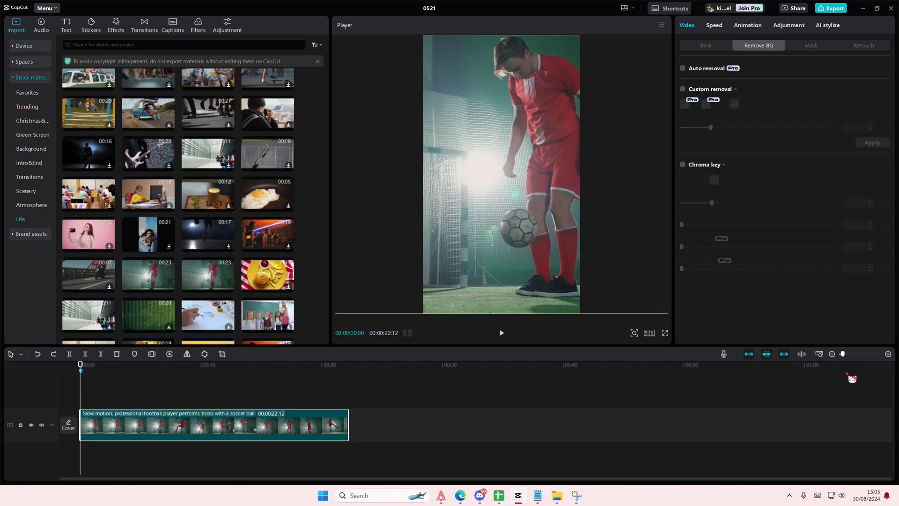
Shift the football video in the frame to centre the player, and split the clip at 00:00:06:10
drag(578, 267, 519, 263)
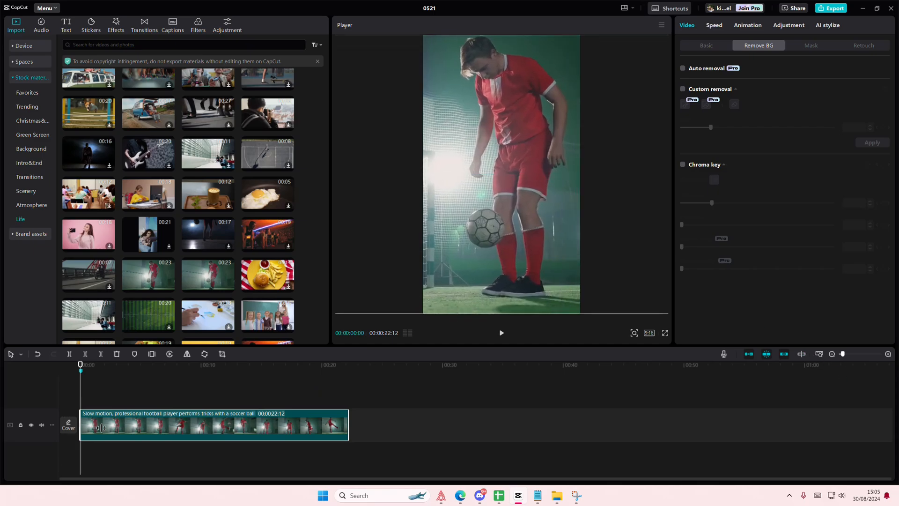
click(145, 399)
mouse_move(145, 399)
mouse_down()
mouse_move(185, 403)
mouse_move(154, 406)
mouse_up()
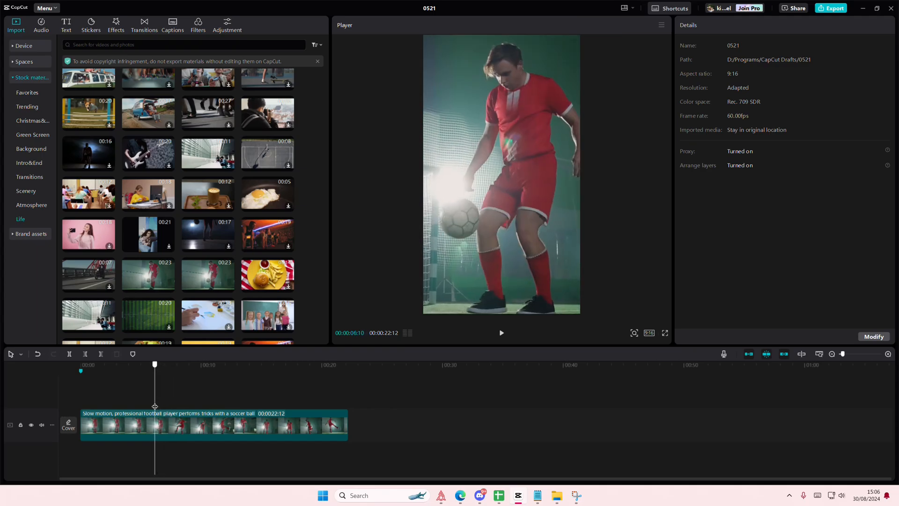
click(168, 432)
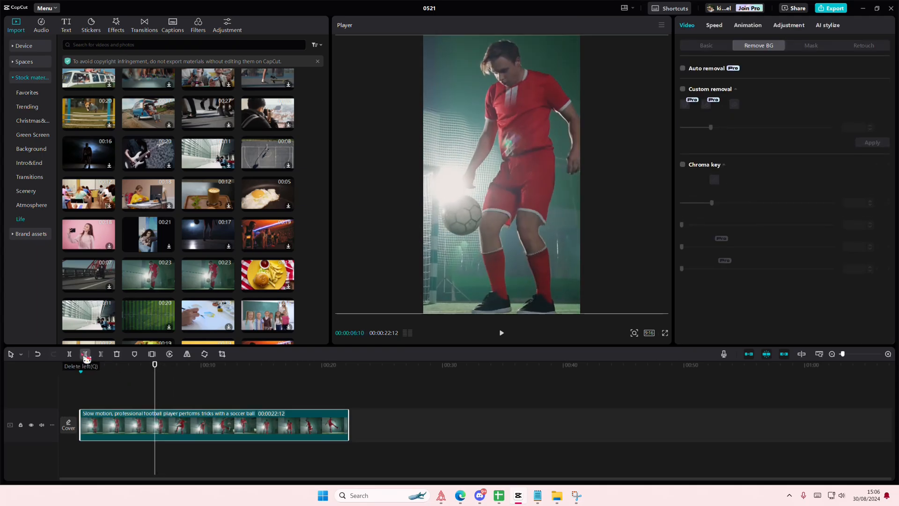
click(70, 354)
Place the second part on a track above the first, trimming its start so it overlaps from about 00:00:03:22
drag(197, 425, 126, 404)
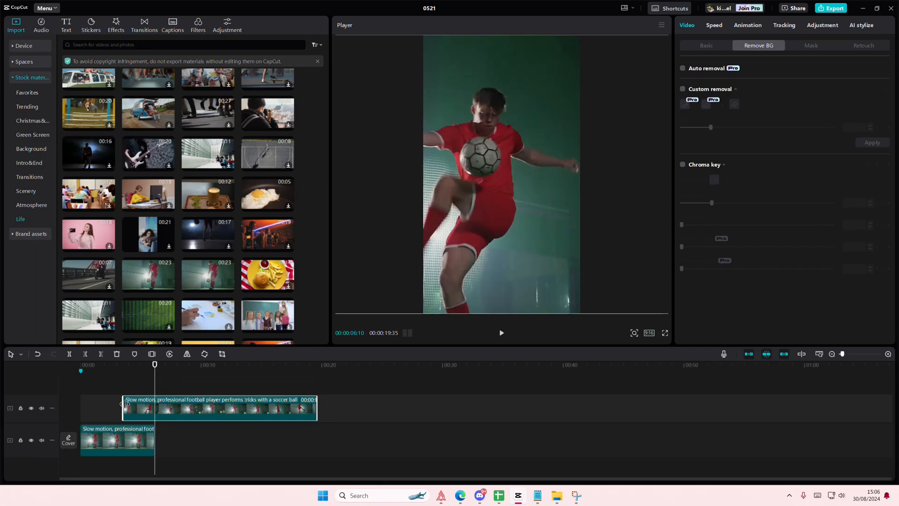
click(124, 394)
click(128, 394)
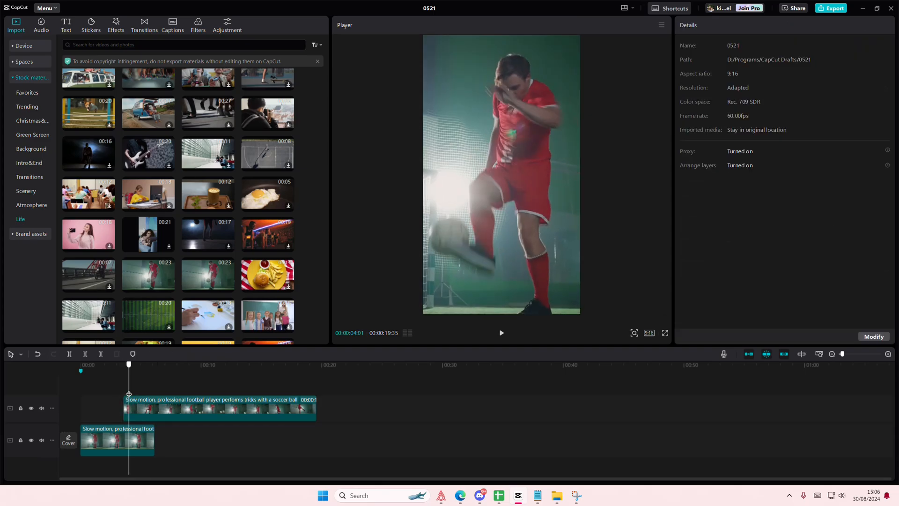
mouse_move(125, 400)
mouse_down()
mouse_move(153, 411)
mouse_move(121, 390)
mouse_move(172, 393)
mouse_move(121, 393)
mouse_up()
click(118, 385)
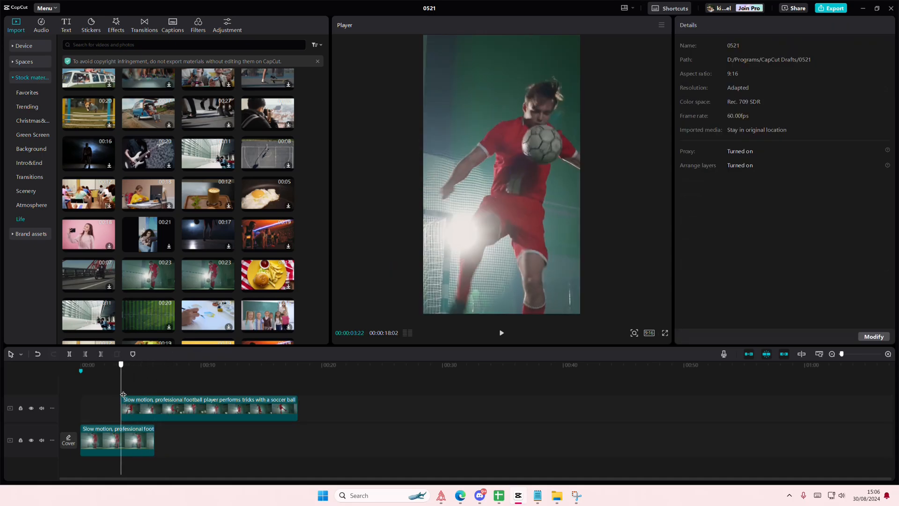
Duplicate the overlay clip onto a new track above it at the same start time
click(148, 409)
key(ctrl+c)
key(ctrl+v)
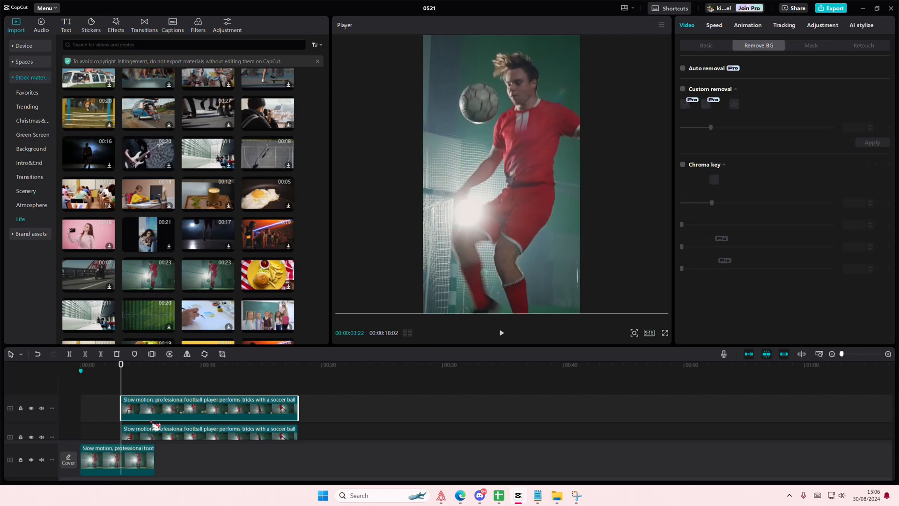
Turn on Auto removal of the background for the topmost copy of the clip
scroll(151, 421, down, 3)
click(152, 404)
scroll(155, 385, up, 1)
click(156, 386)
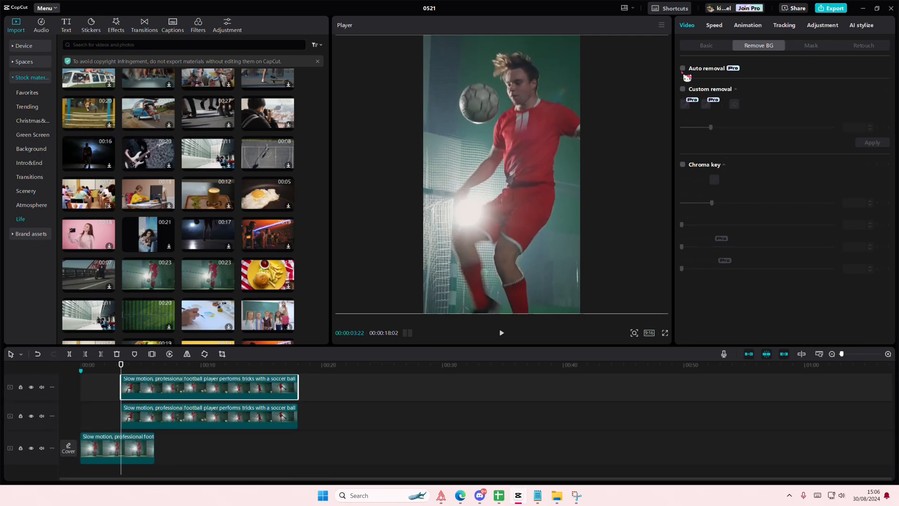
click(688, 70)
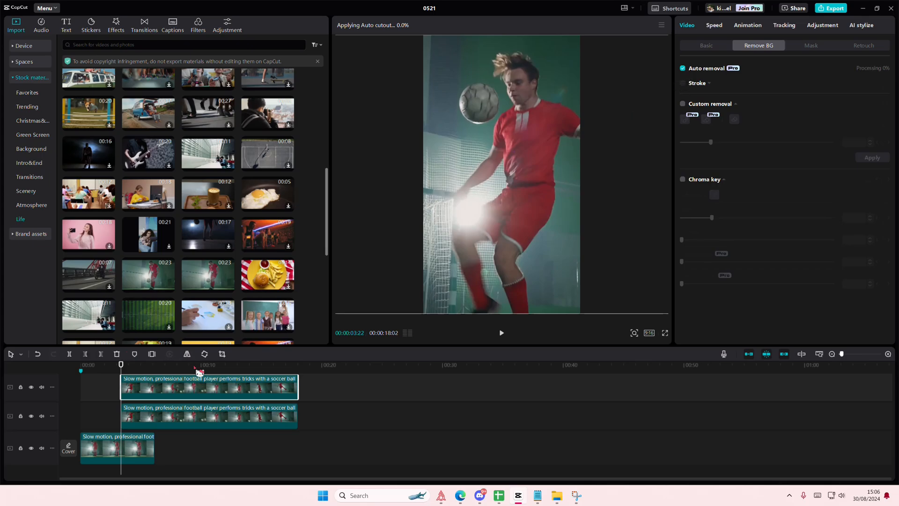
Trim the start of the middle-track copy to 00:00:06:10, where the first clip ends
scroll(156, 388, up, 1)
click(155, 366)
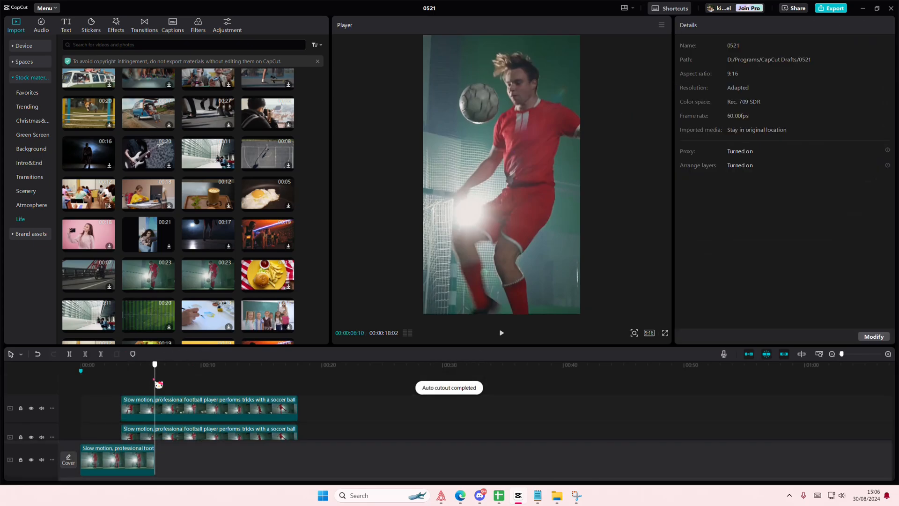
click(177, 431)
scroll(176, 431, down, 2)
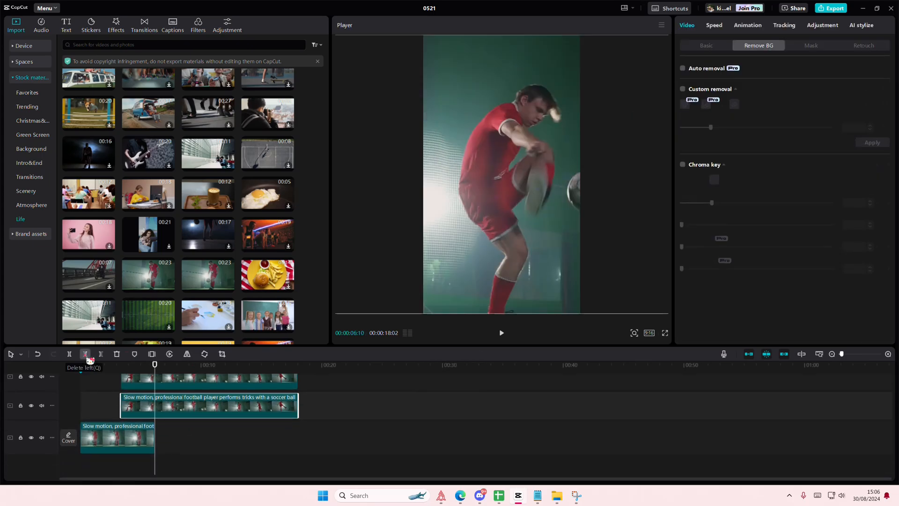
Preview the overlap and trim the start of the topmost cutout clip to about 00:00:05:01
drag(122, 406, 134, 388)
click(142, 392)
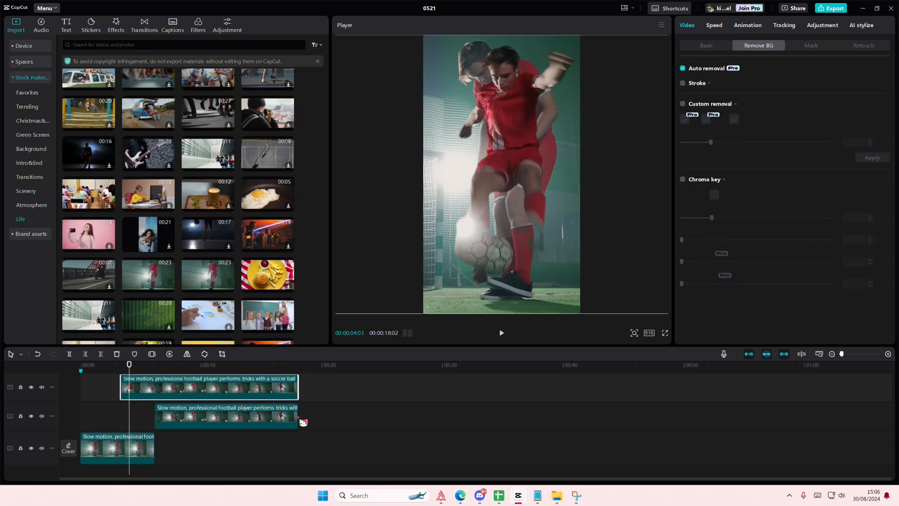
drag(304, 422, 247, 416)
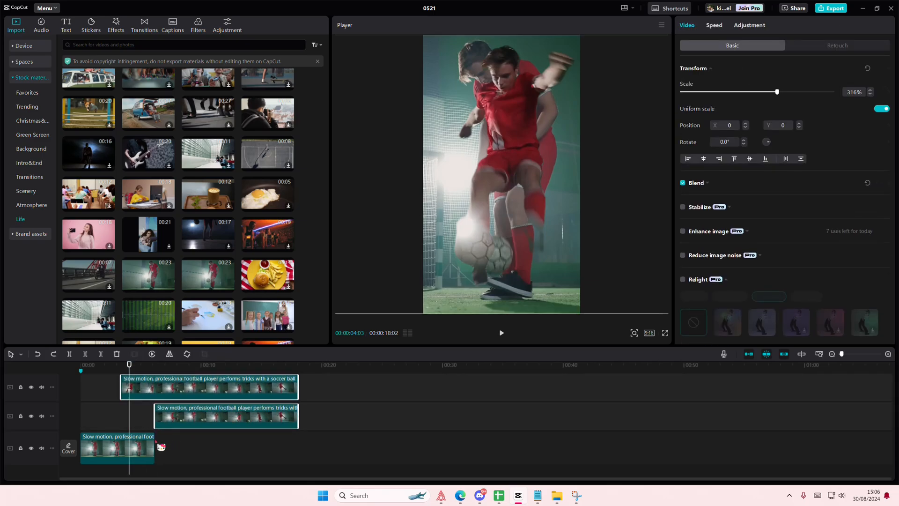
click(110, 396)
drag(121, 388, 140, 395)
click(134, 389)
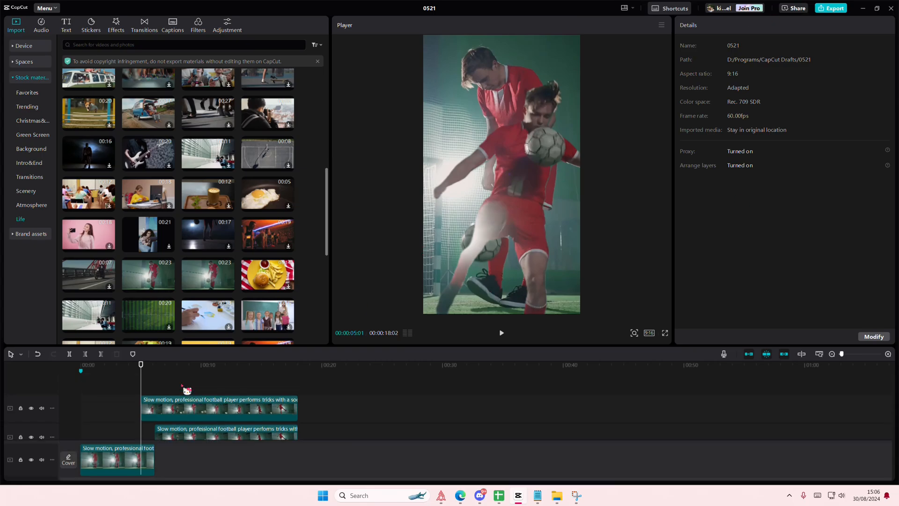
Apply the Turbulence In animation to the topmost cutout clip and play it back from the clip's start
click(169, 408)
click(750, 26)
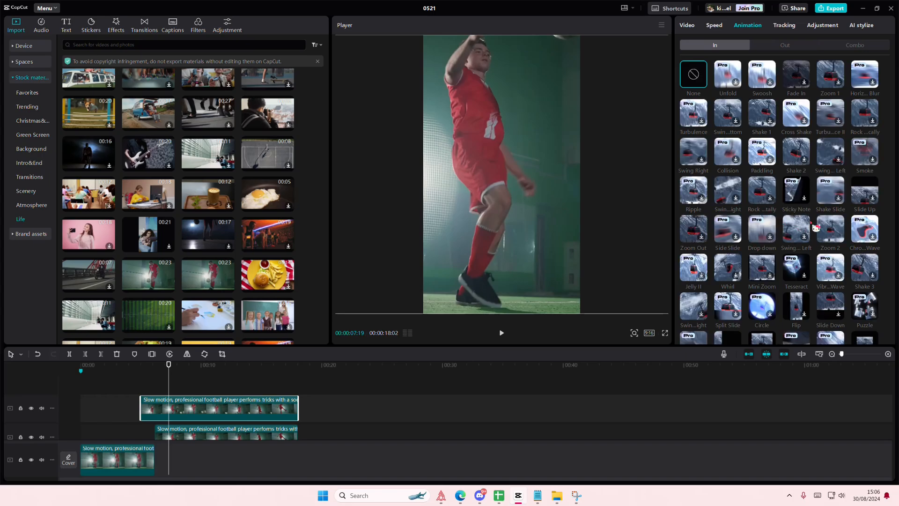
click(696, 121)
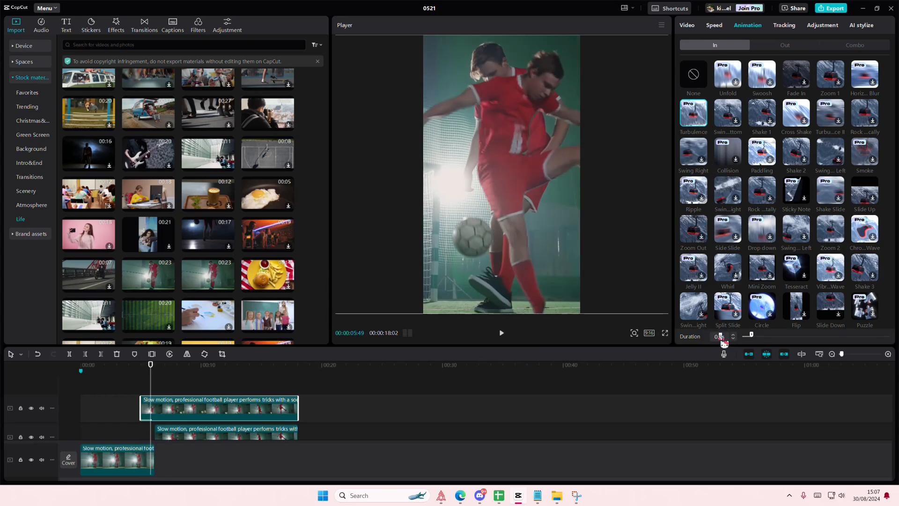
click(136, 395)
drag(136, 396, 142, 401)
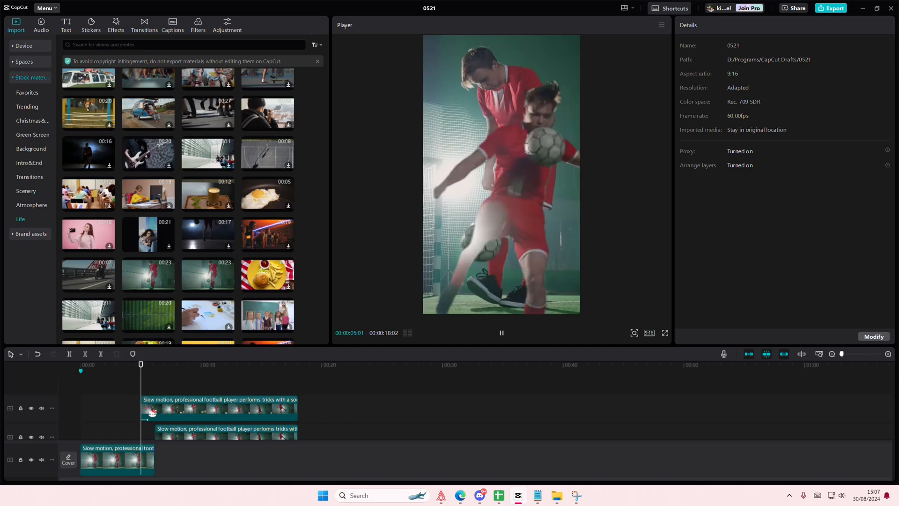
Cut off the topmost cutout clip at 00:00:06:10 and remove everything after that point
click(150, 410)
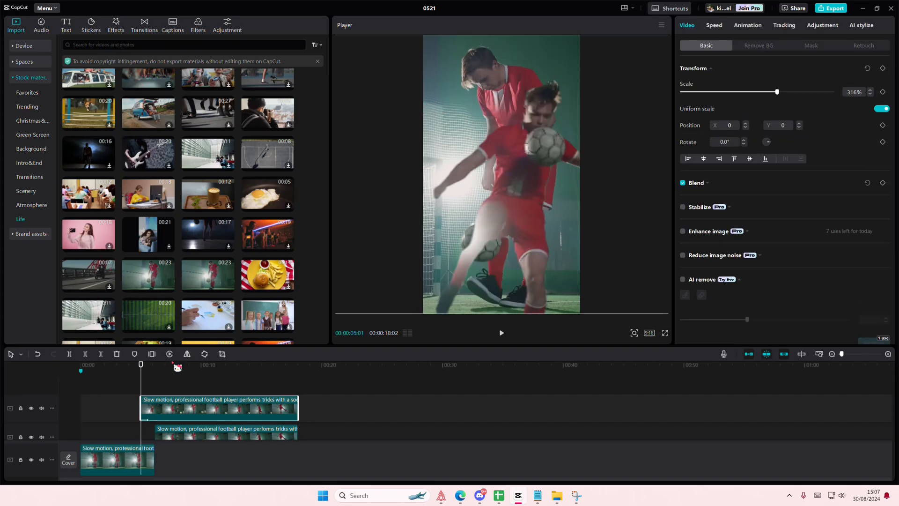
scroll(179, 384, down, 1)
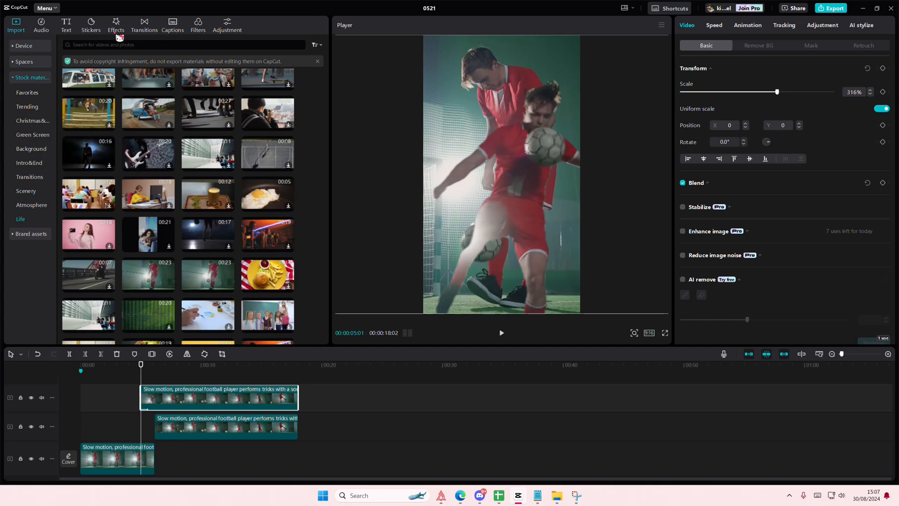
click(154, 375)
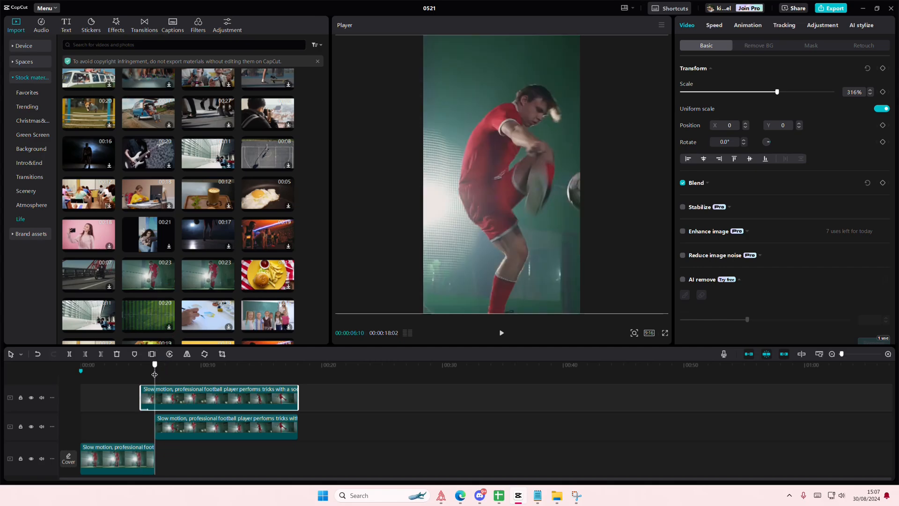
click(101, 355)
Select the middle-track clip and search the video effects for "black flash"
click(196, 423)
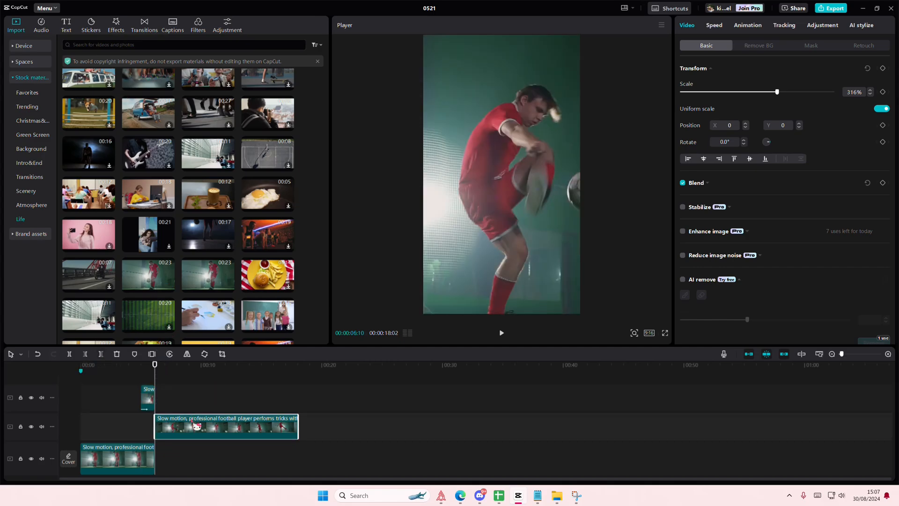
click(125, 32)
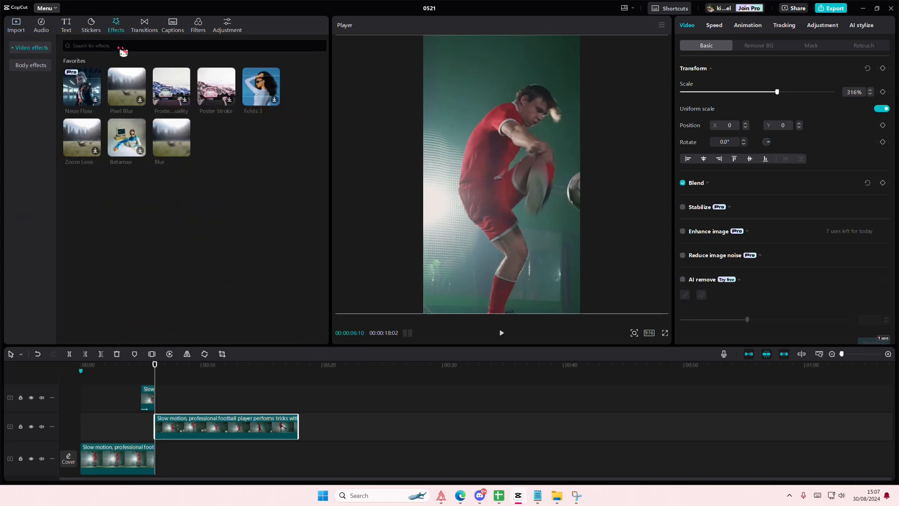
click(99, 46)
text(black flash)
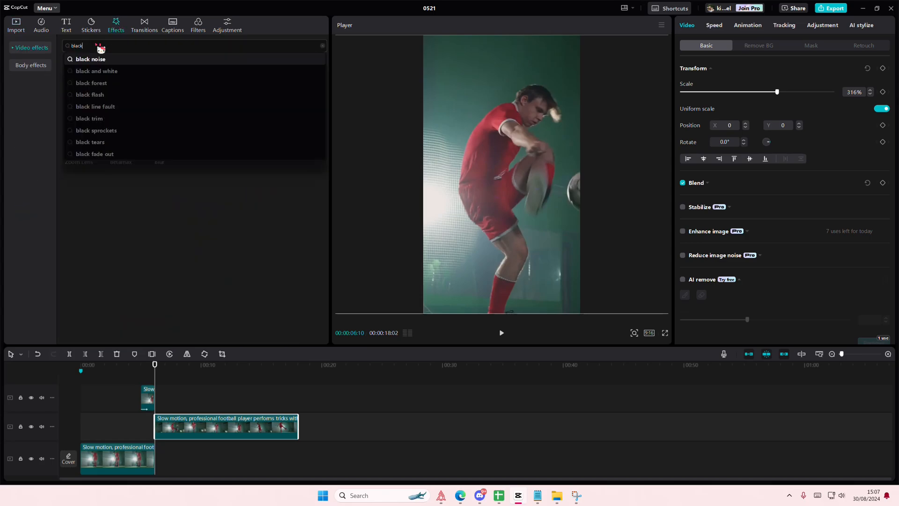
key(Return)
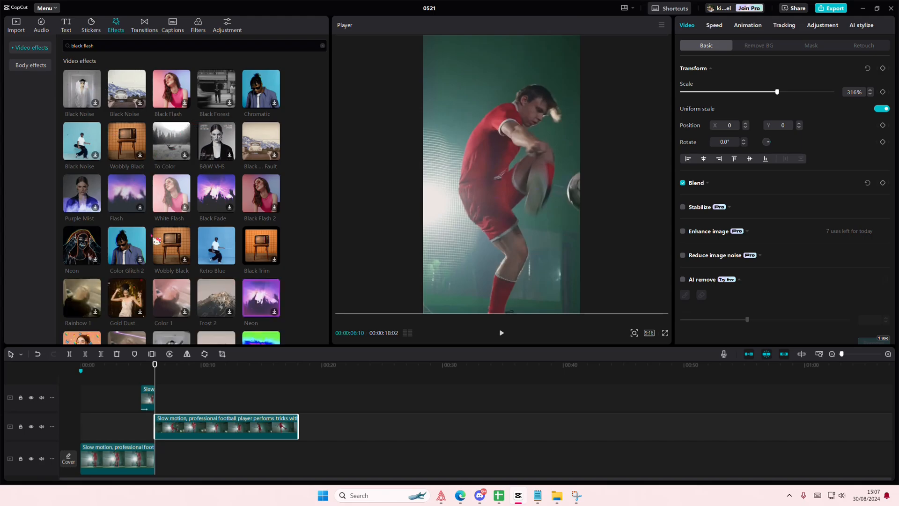
Try the Black Fade video effect on the middle-track clip and undo it
drag(207, 197, 182, 424)
scroll(160, 253, down, 3)
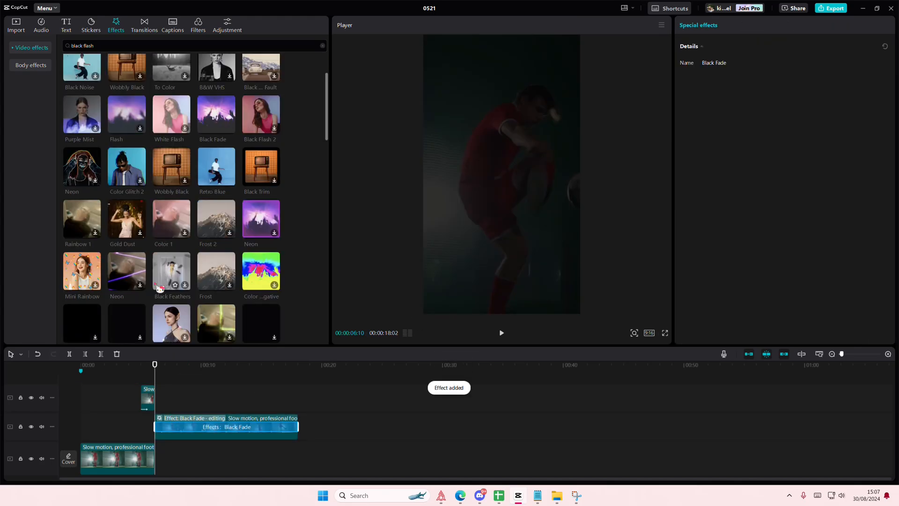
key(ctrl+z)
Look through the remaining search results and the Light Effects category for a suitable flash effect
scroll(161, 261, down, 2)
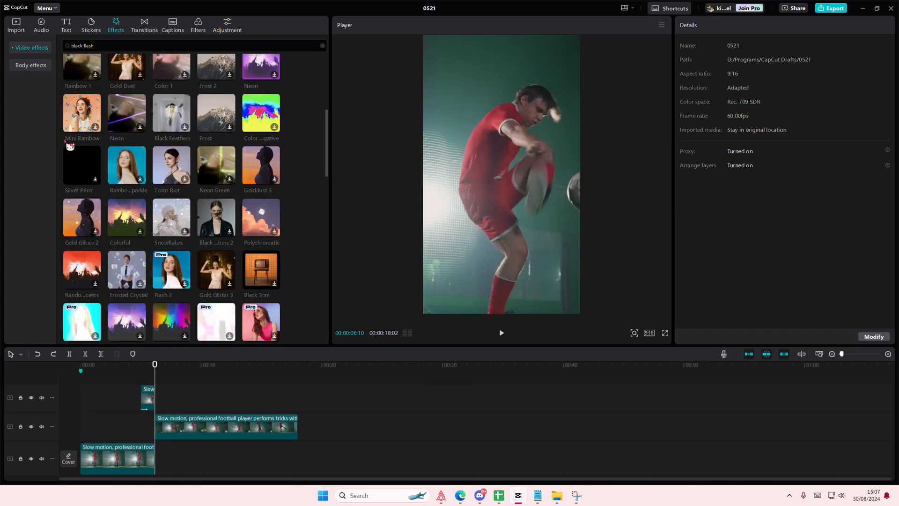
scroll(60, 114, down, 5)
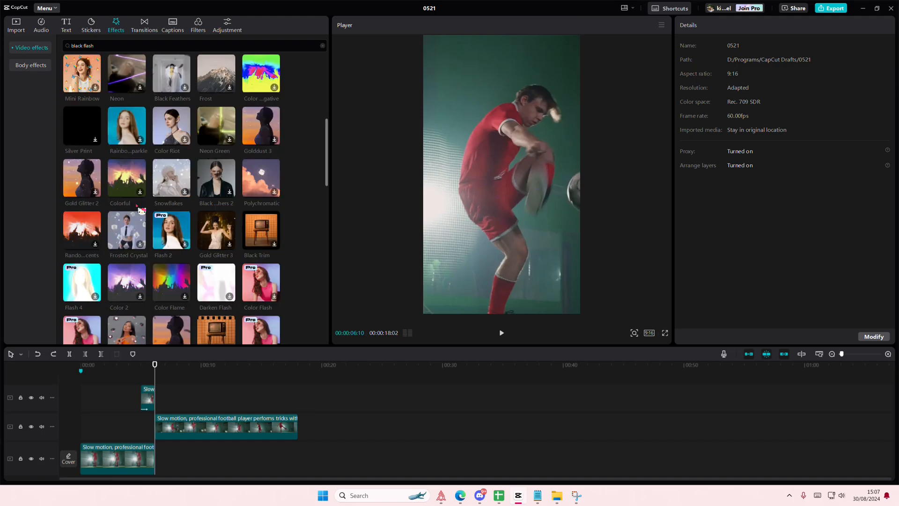
click(30, 49)
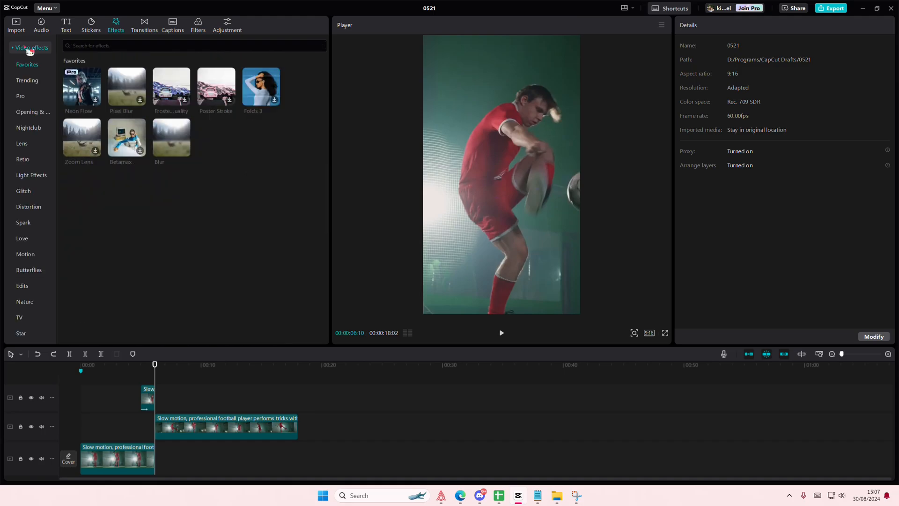
click(44, 180)
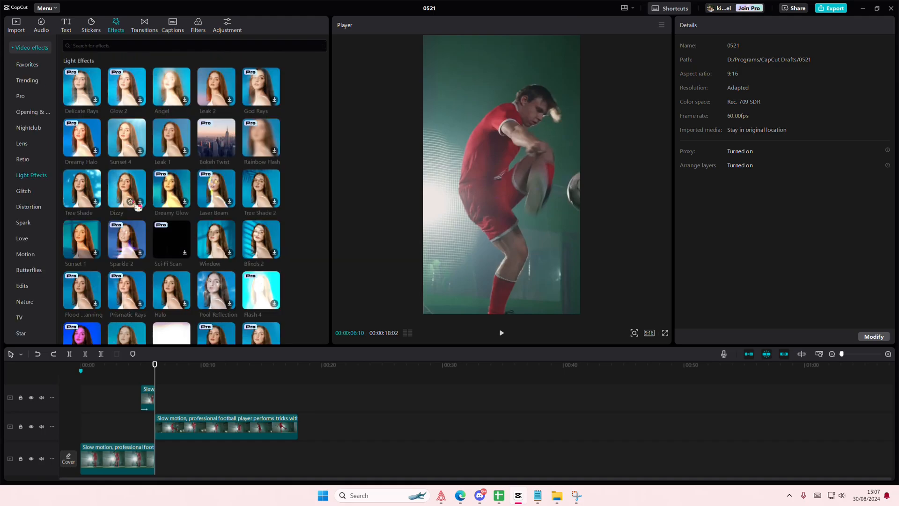
scroll(138, 206, down, 3)
scroll(138, 206, down, 5)
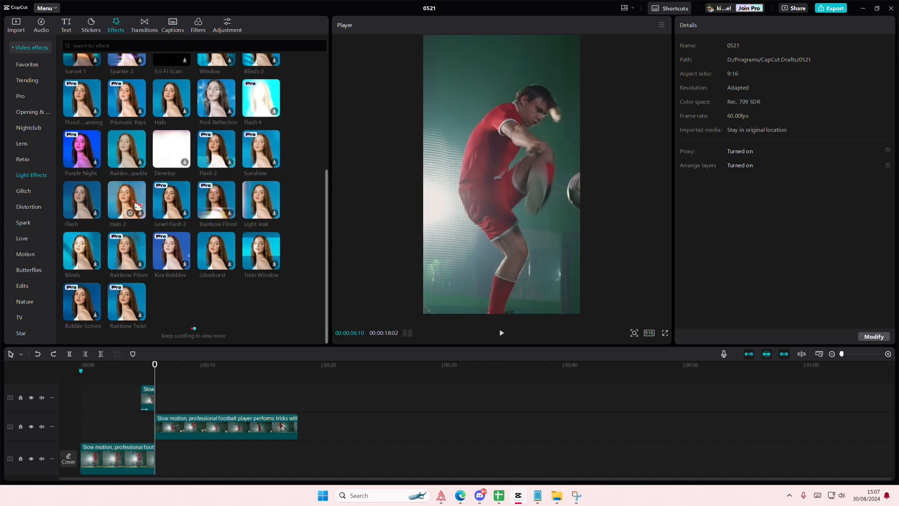
scroll(138, 206, up, 5)
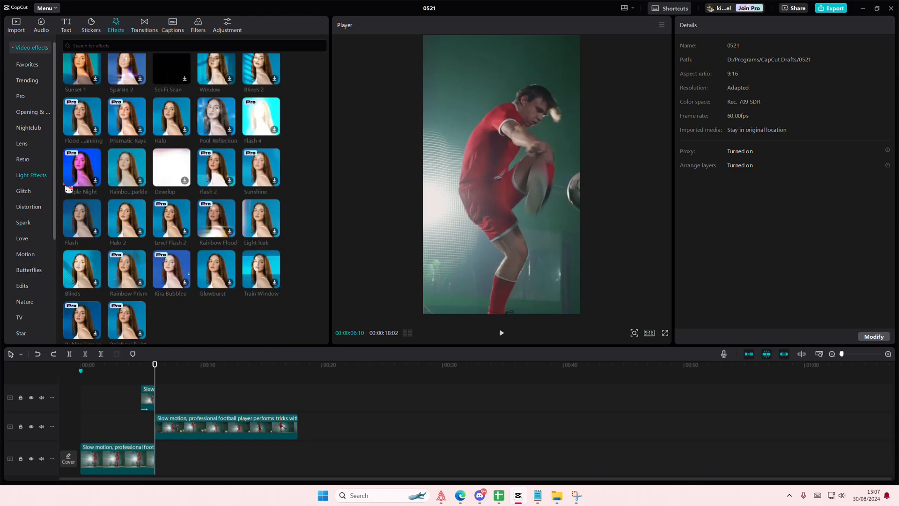
scroll(130, 195, up, 1)
Look through the Nightclub category of video effects for a suitable flash effect
click(35, 129)
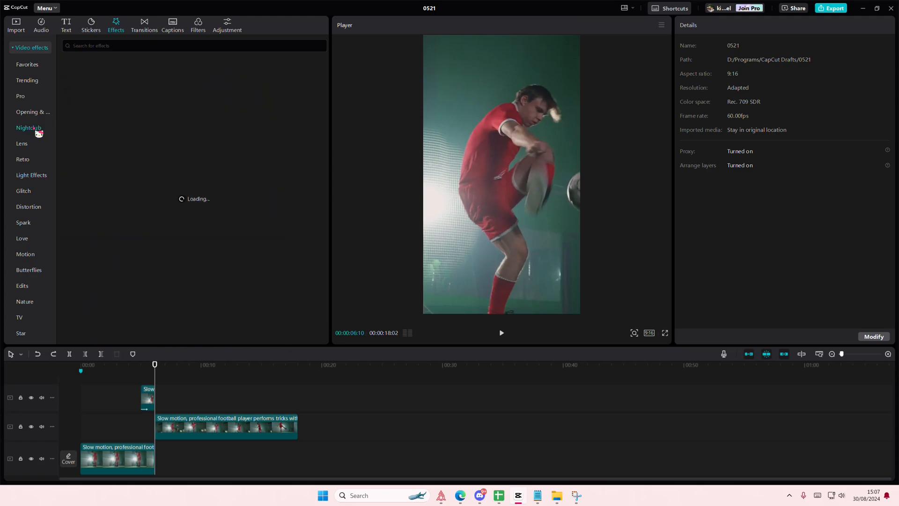
scroll(290, 223, down, 3)
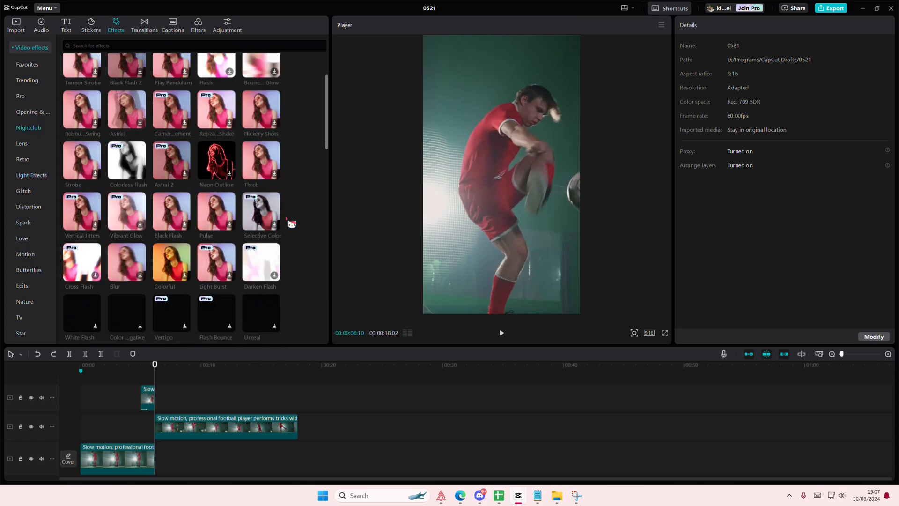
scroll(290, 223, down, 10)
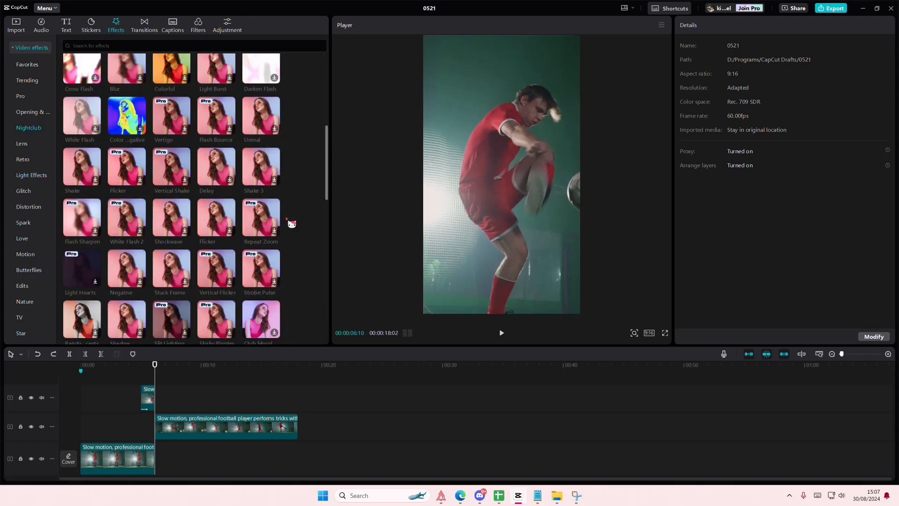
scroll(290, 223, down, 3)
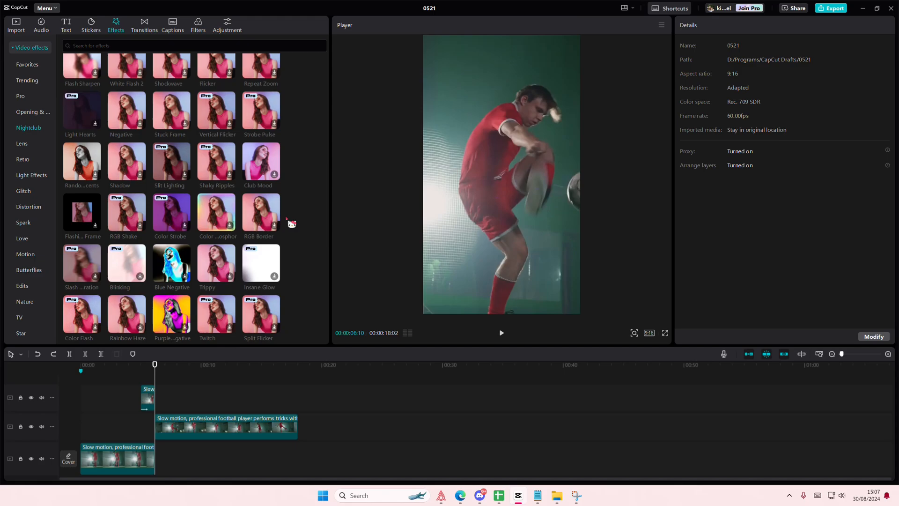
scroll(291, 223, down, 10)
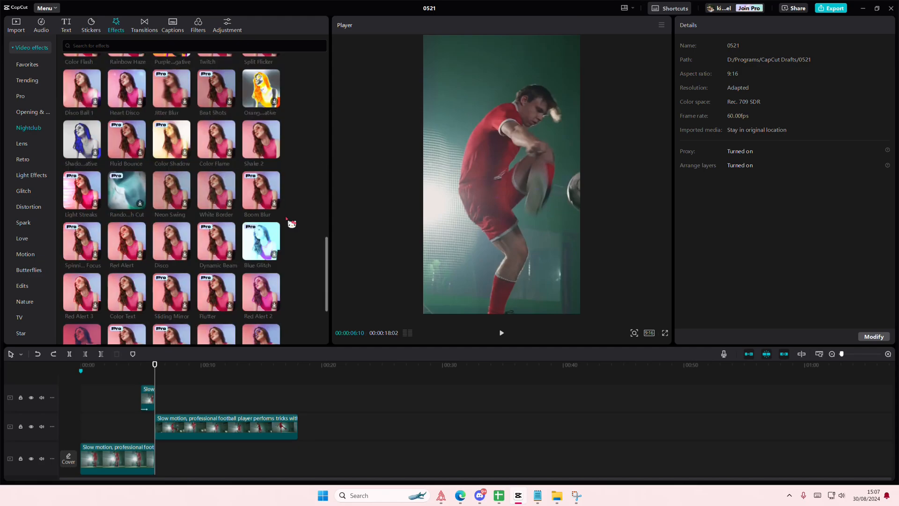
scroll(291, 223, down, 3)
scroll(291, 223, down, 2)
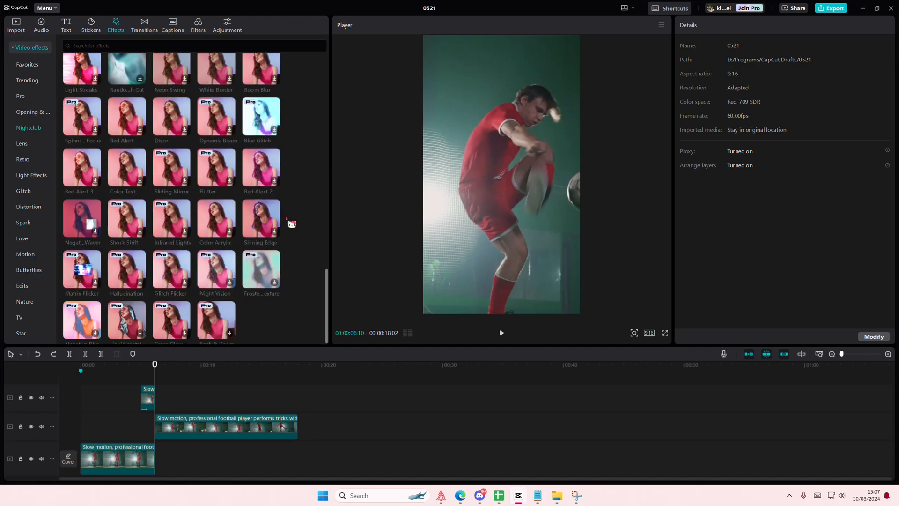
scroll(291, 223, down, 5)
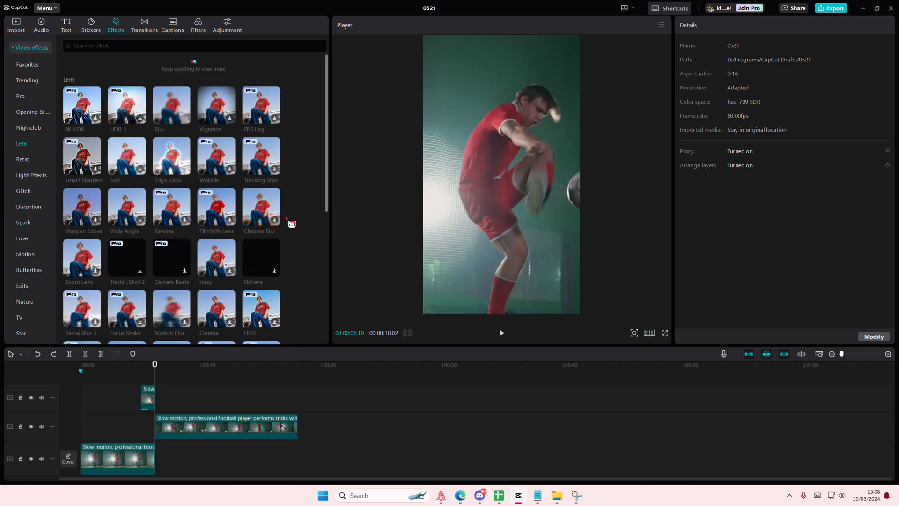
click(29, 127)
Search the video effects for "black flash", apply Black Flash to the middle-track clip and set its speed to 9
click(100, 47)
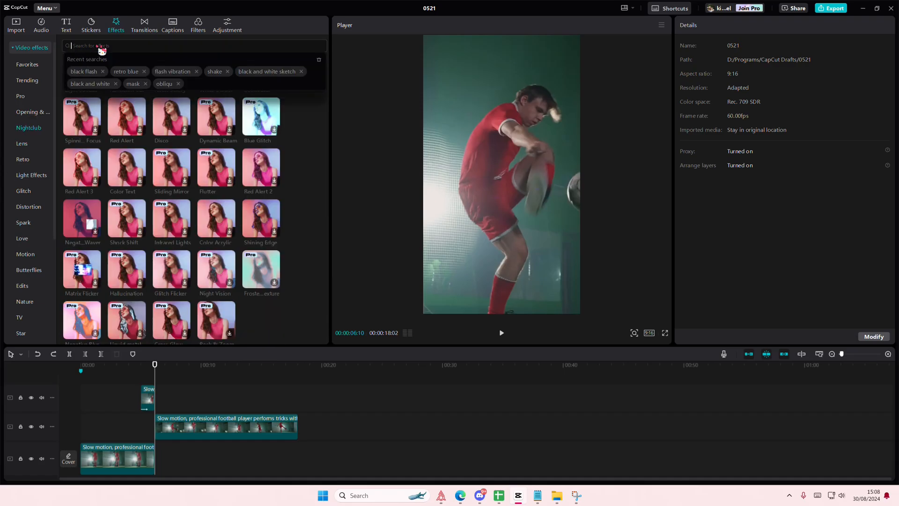
click(83, 72)
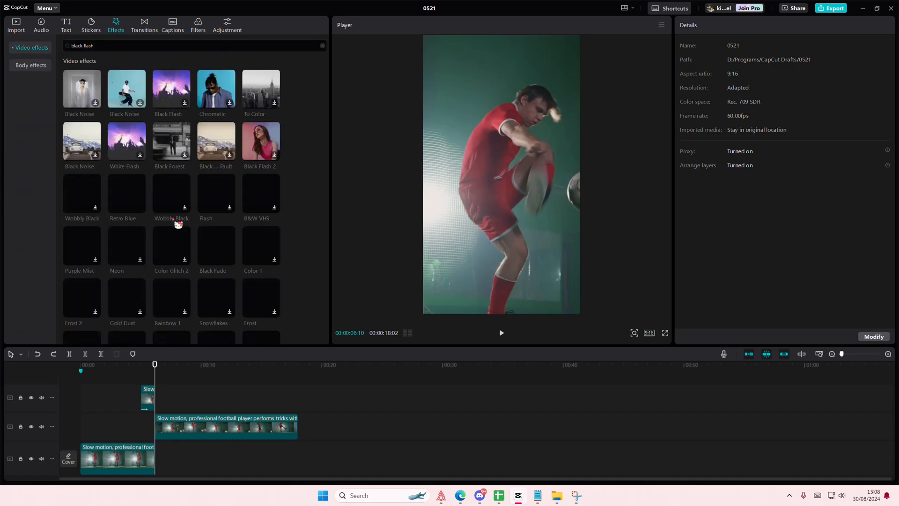
drag(173, 90, 180, 431)
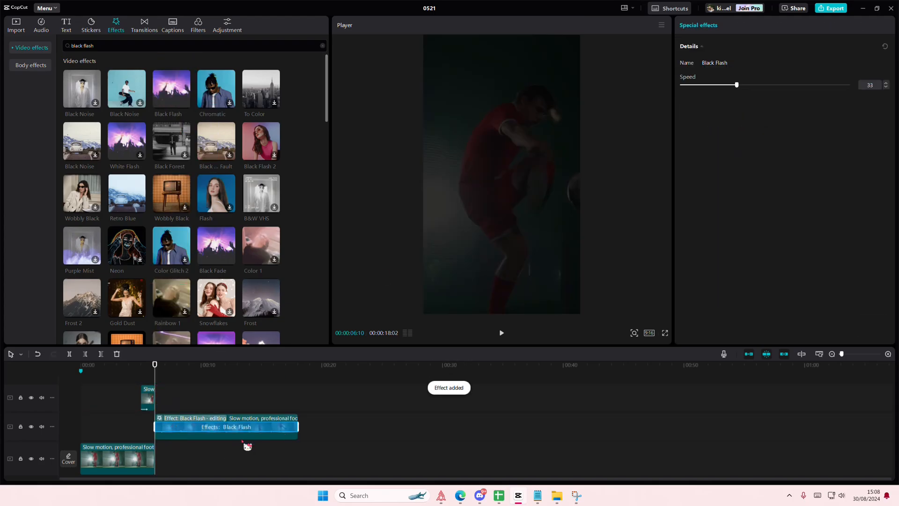
drag(736, 85, 698, 90)
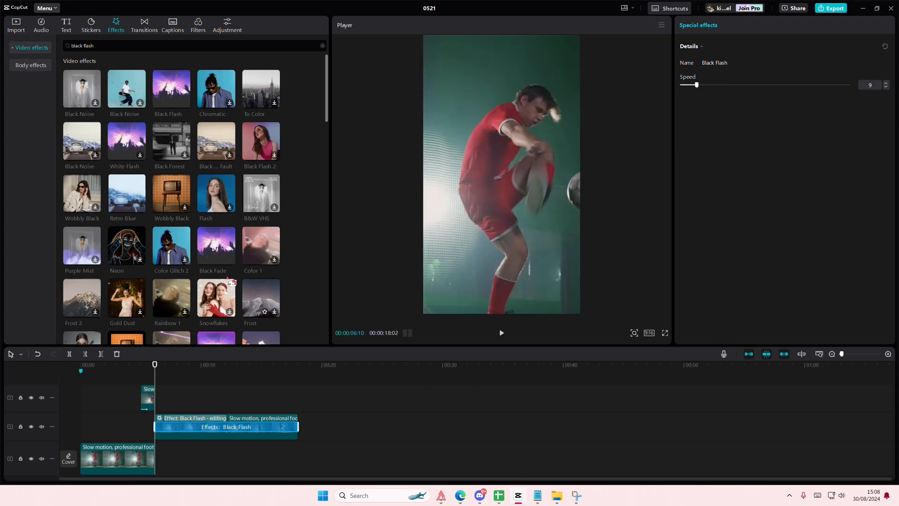
Search the video effects for "vortex dissolution" and look through the results
click(84, 45)
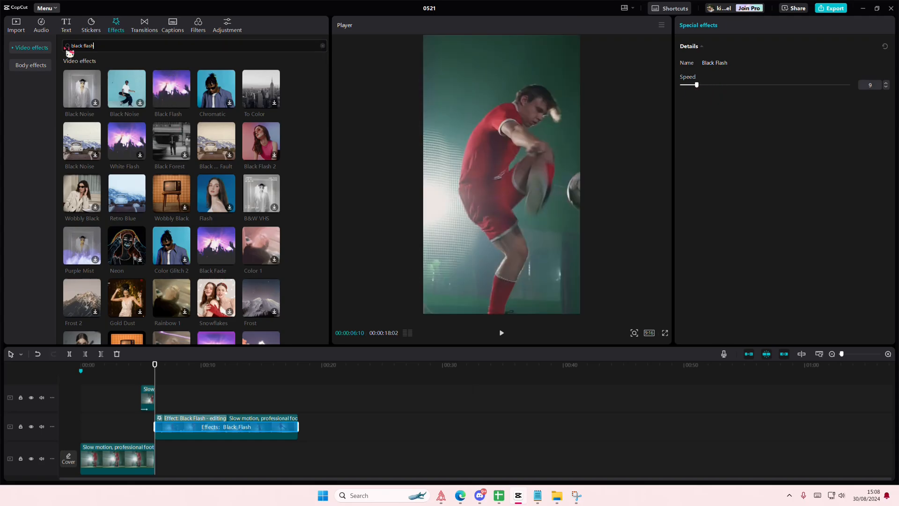
text(c)
key(BackSpace)
text(vo)
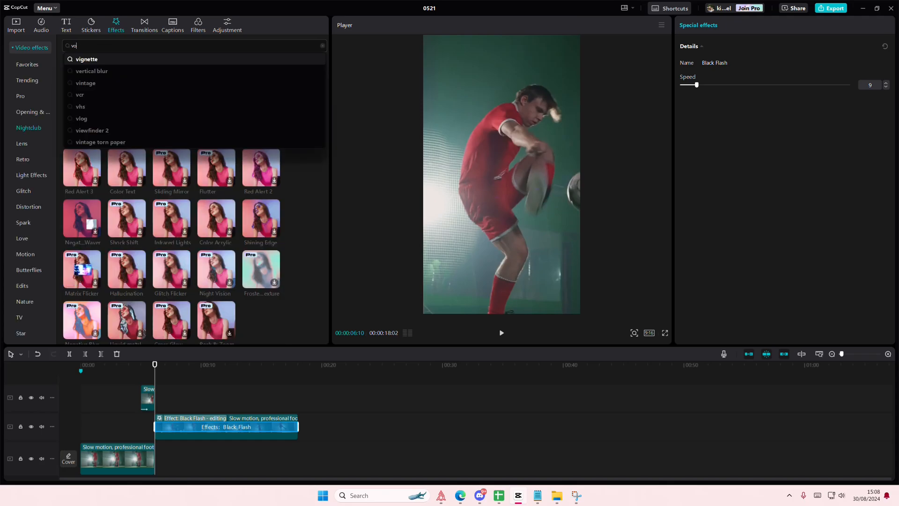
click(96, 70)
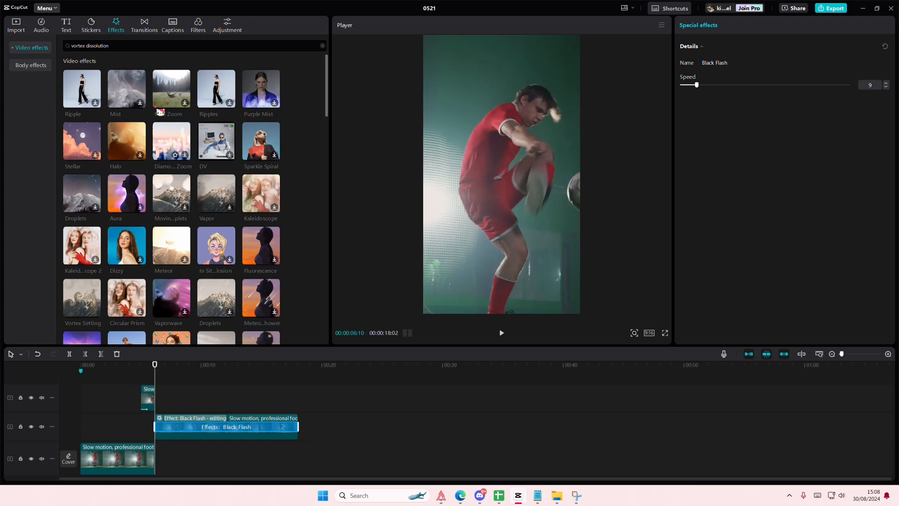
scroll(113, 191, down, 1)
scroll(112, 191, down, 2)
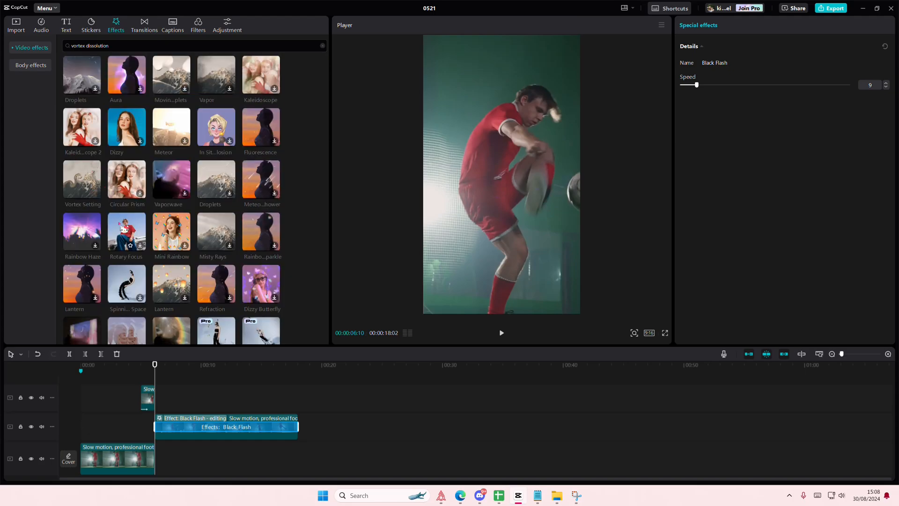
Browse the Distortion category of video effects and preview the Vortex Setting effect
click(24, 67)
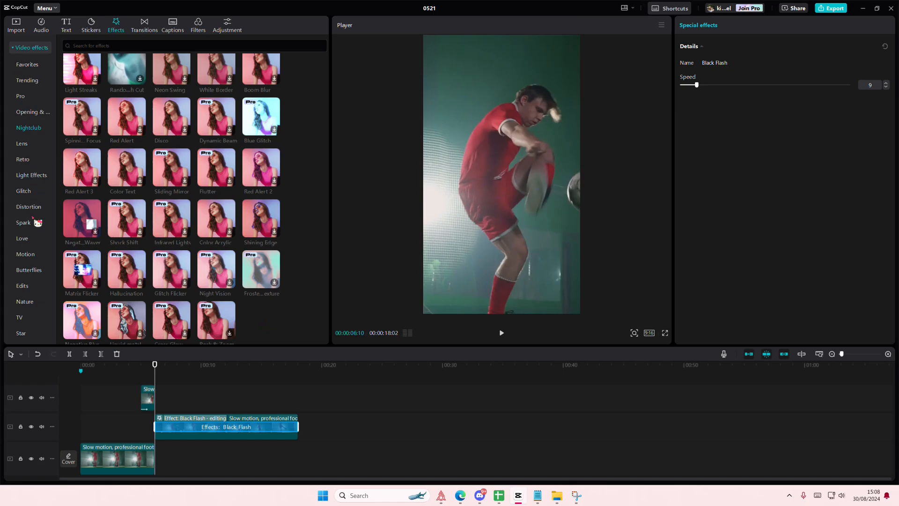
click(30, 207)
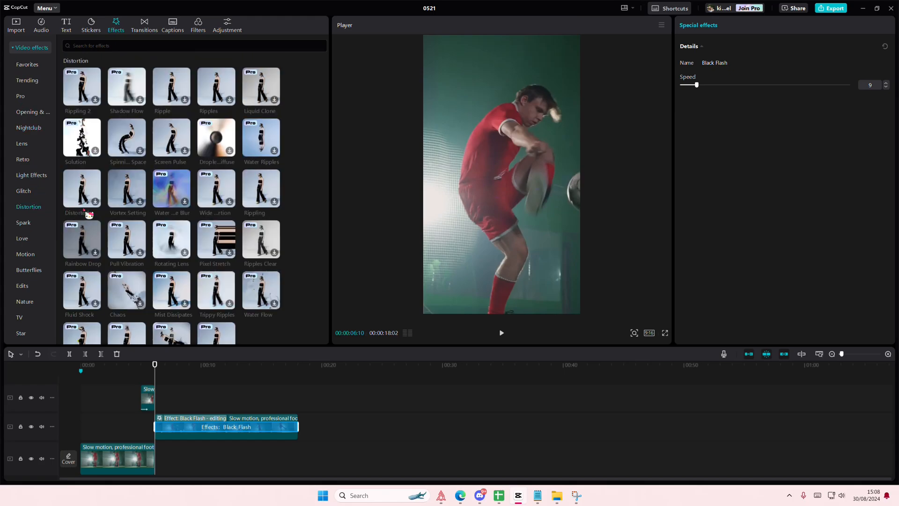
scroll(129, 218, down, 1)
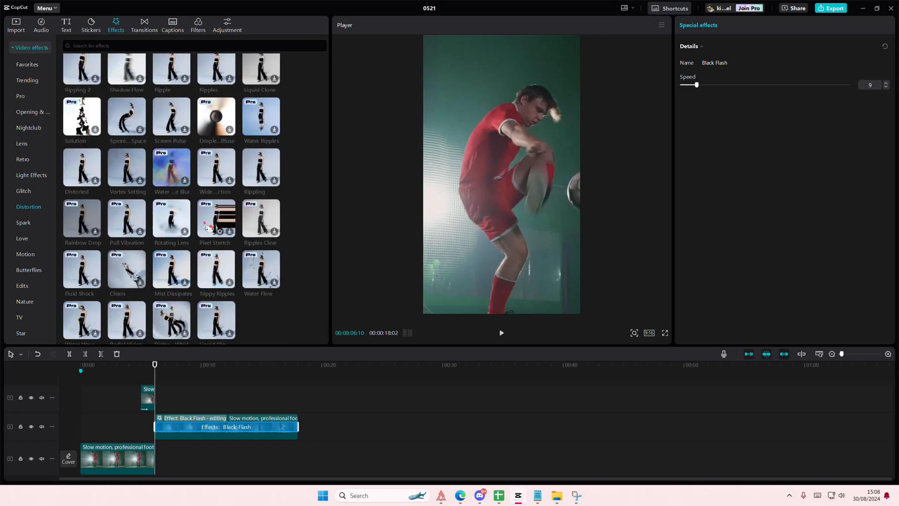
click(135, 165)
click(132, 177)
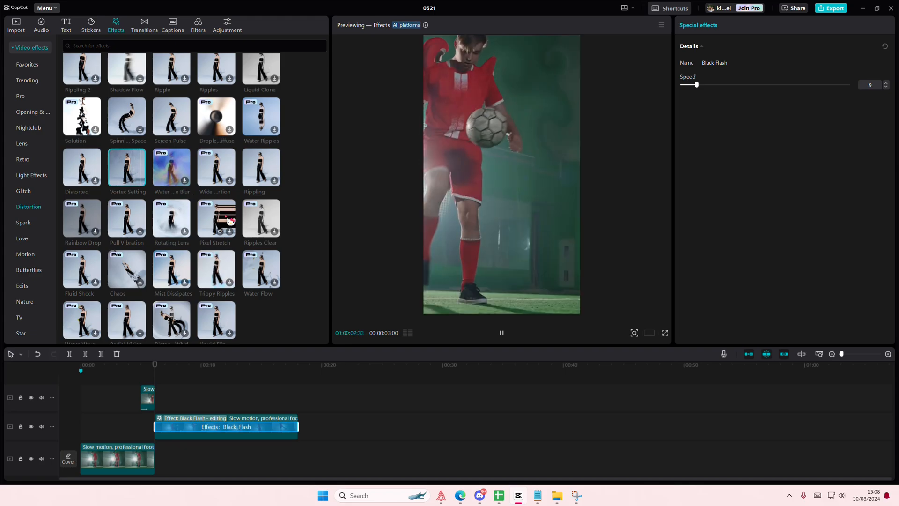
scroll(237, 227, down, 1)
scroll(233, 222, down, 2)
scroll(294, 239, up, 2)
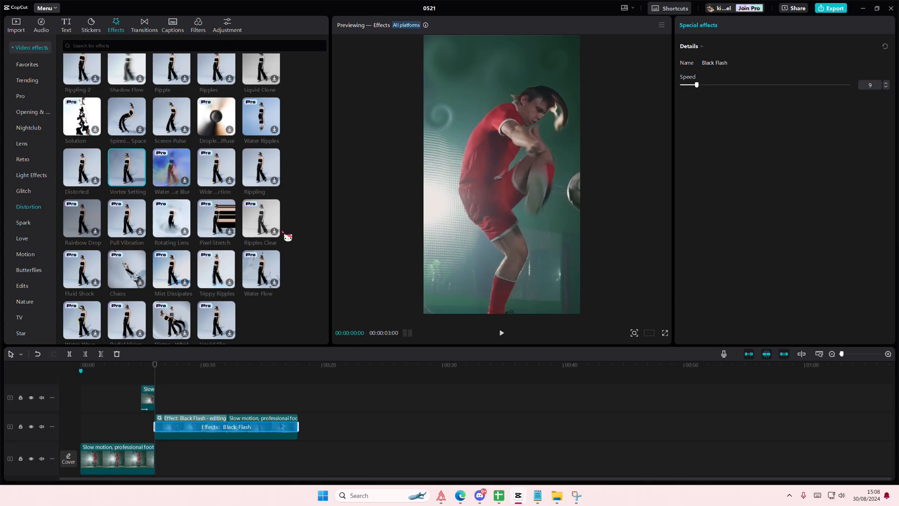
scroll(288, 237, up, 1)
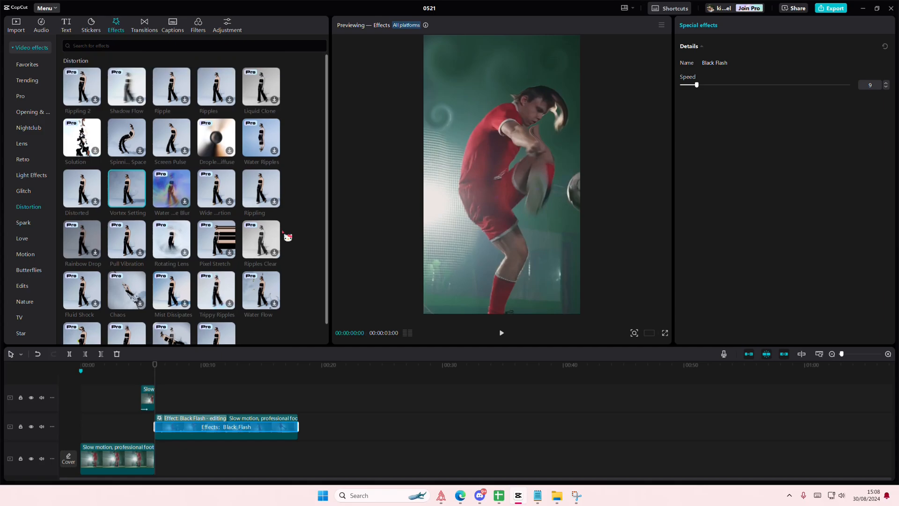
scroll(286, 235, down, 2)
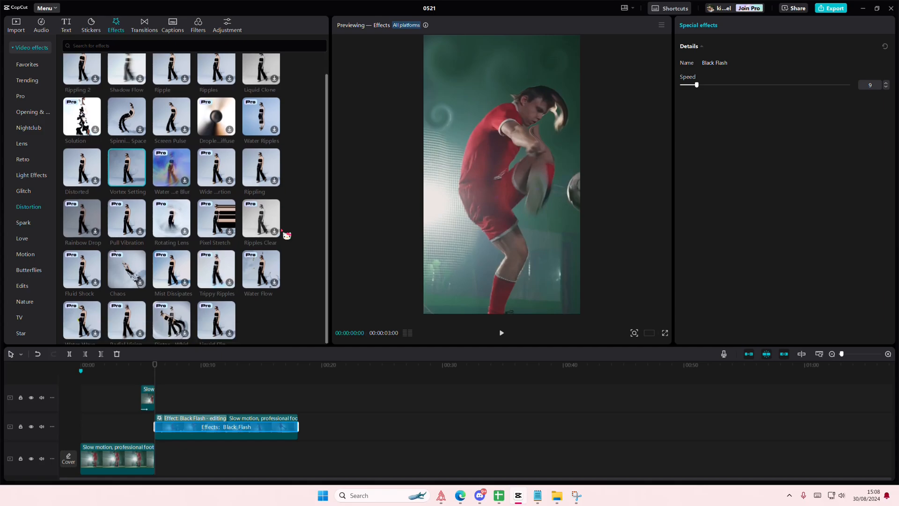
scroll(287, 235, down, 2)
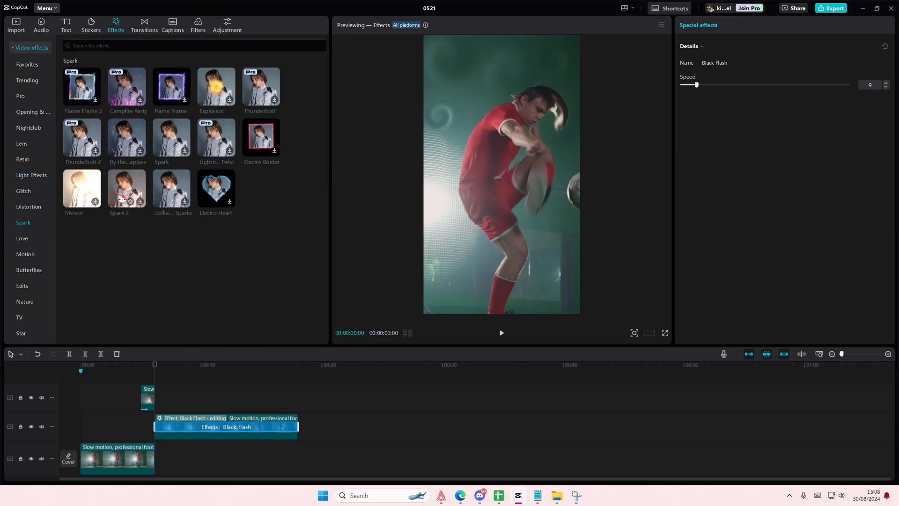
Repeat the recent "vortex dissolution" search and examine the effects further down the results
click(120, 47)
click(100, 72)
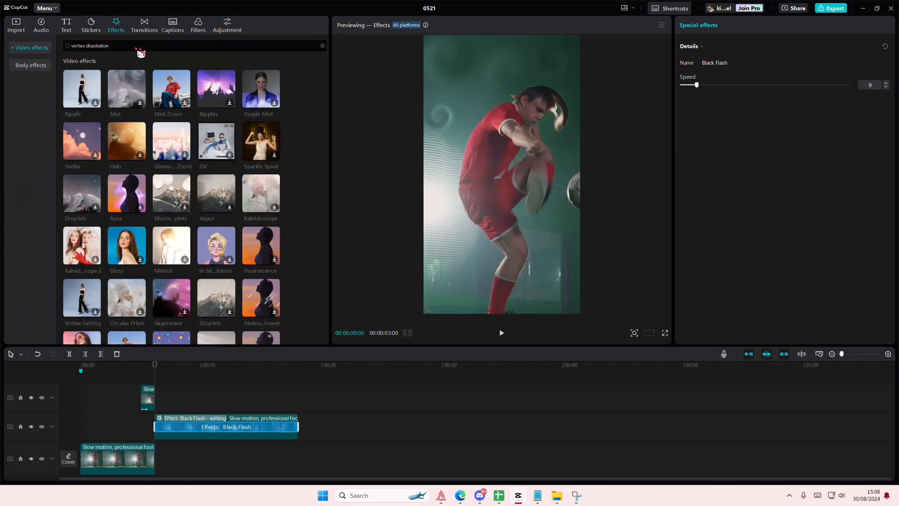
scroll(191, 205, down, 5)
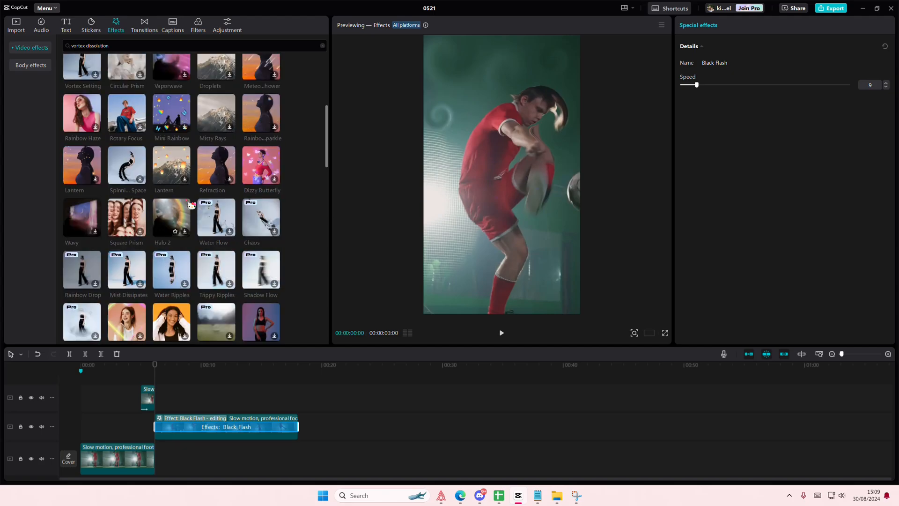
scroll(191, 205, down, 3)
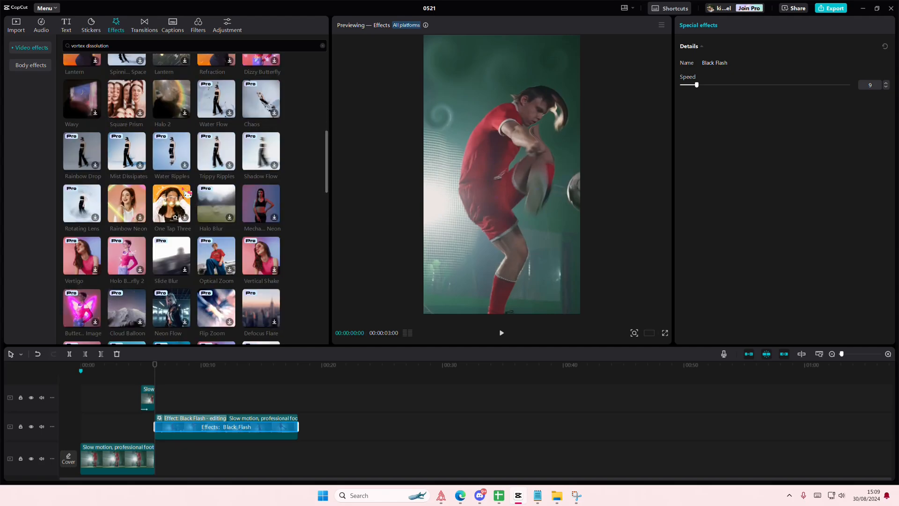
Search the video effects for "shake", apply Shake to the middle-track clip, and set its strength to 5 and speed to 6
click(126, 48)
text(shake)
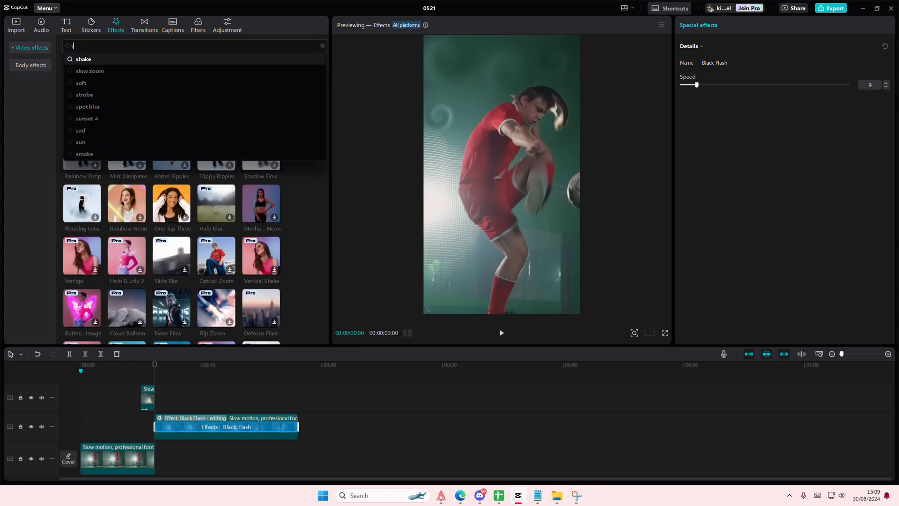
key(Return)
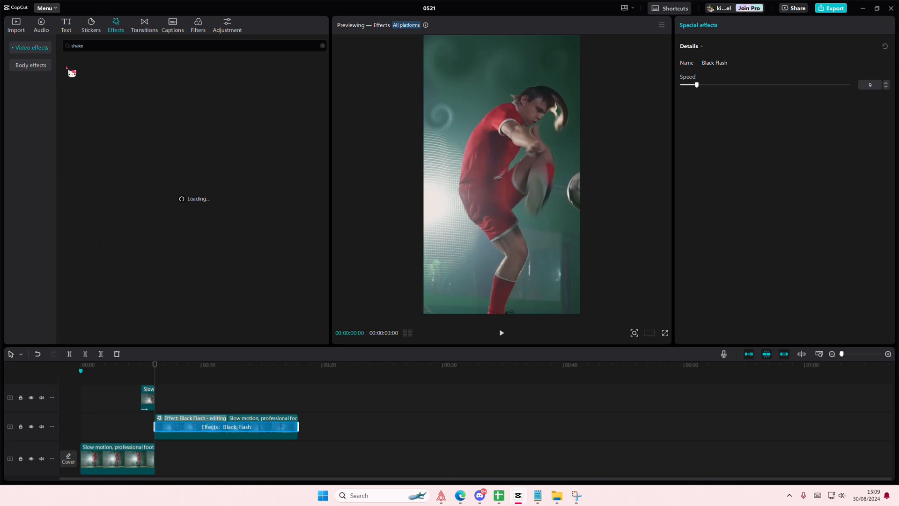
drag(71, 73, 157, 271)
mouse_move(80, 86)
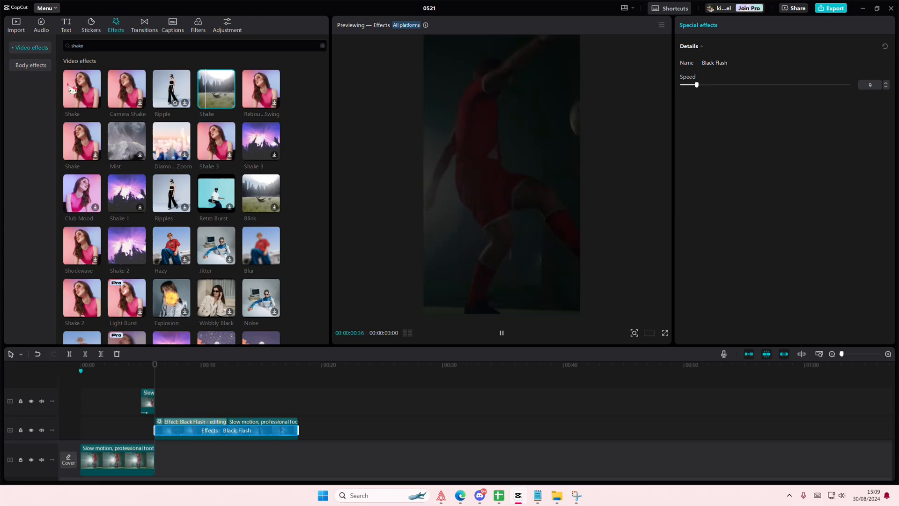
drag(71, 89, 178, 433)
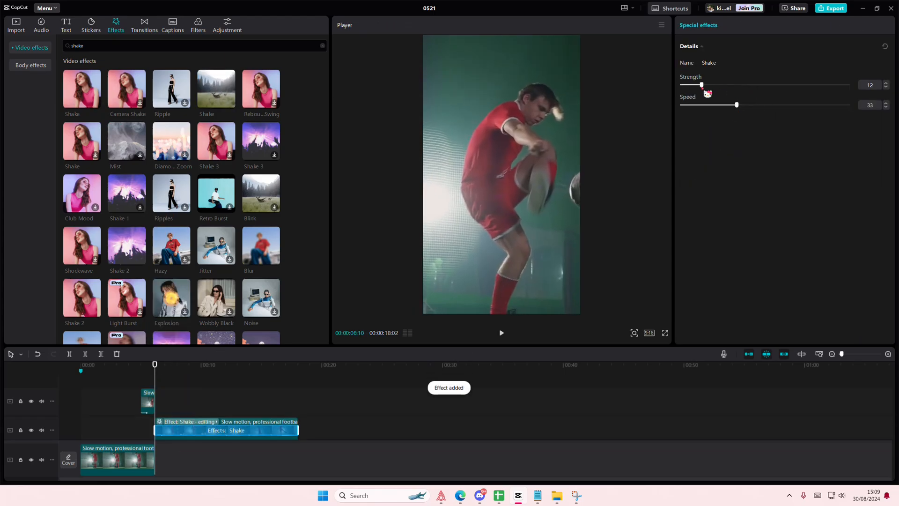
drag(707, 93, 699, 95)
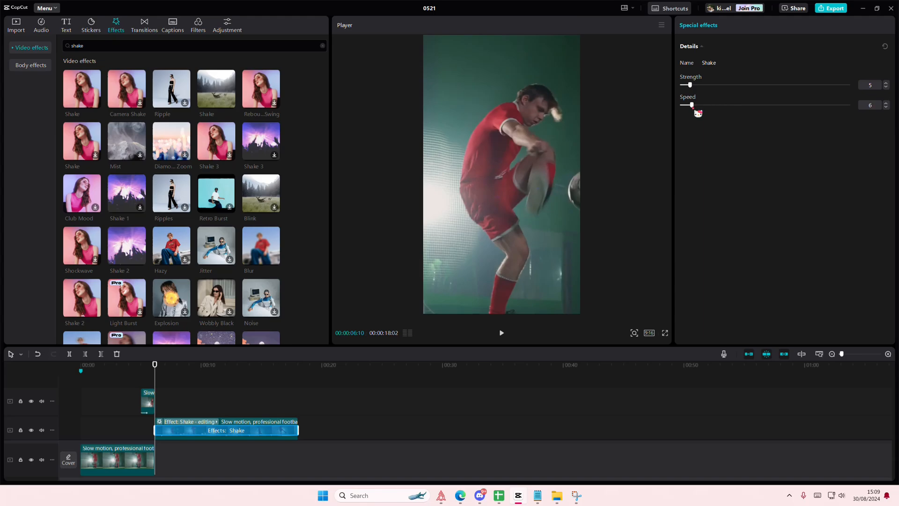
Play the video from before the cutout clip to check the Black Flash and Shake effects
click(119, 385)
click(501, 332)
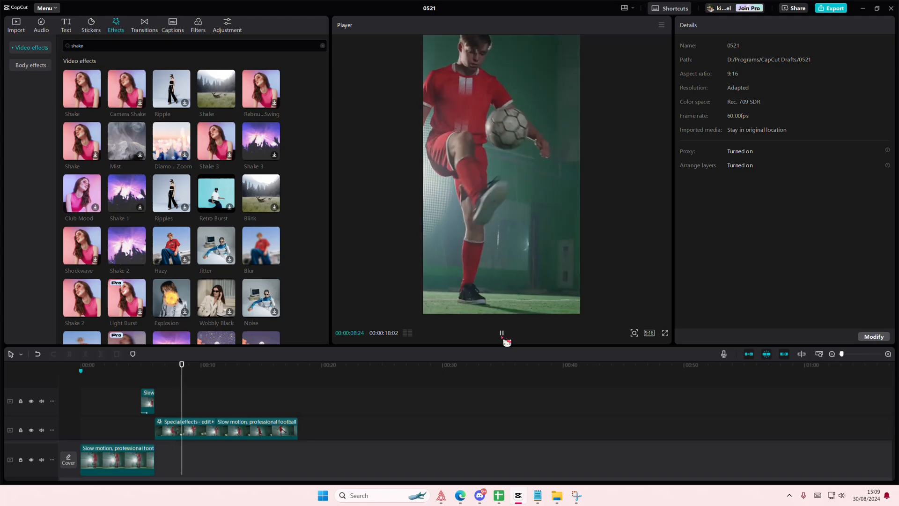
click(500, 334)
Slow the middle-track clip to 0.8x speed and enable Smooth slow-mo with the Optical flow method
click(233, 427)
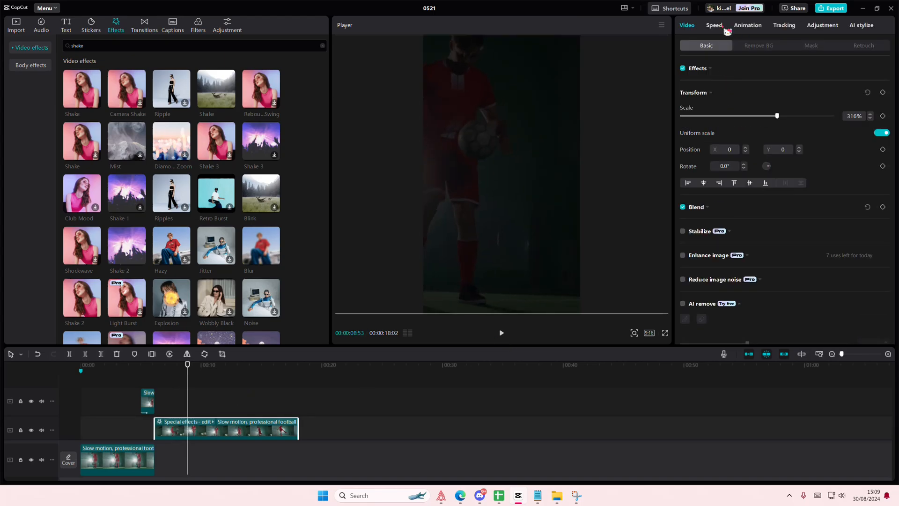
click(715, 26)
drag(712, 82, 710, 82)
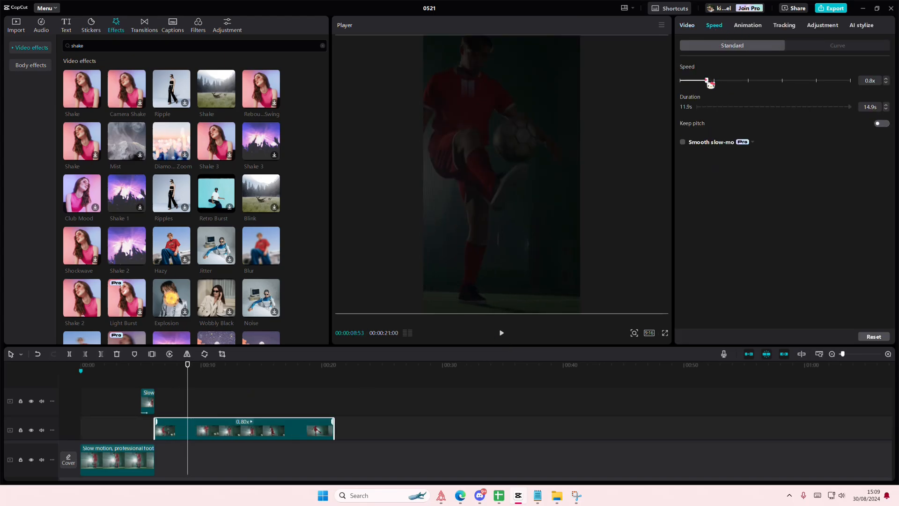
click(683, 142)
click(719, 157)
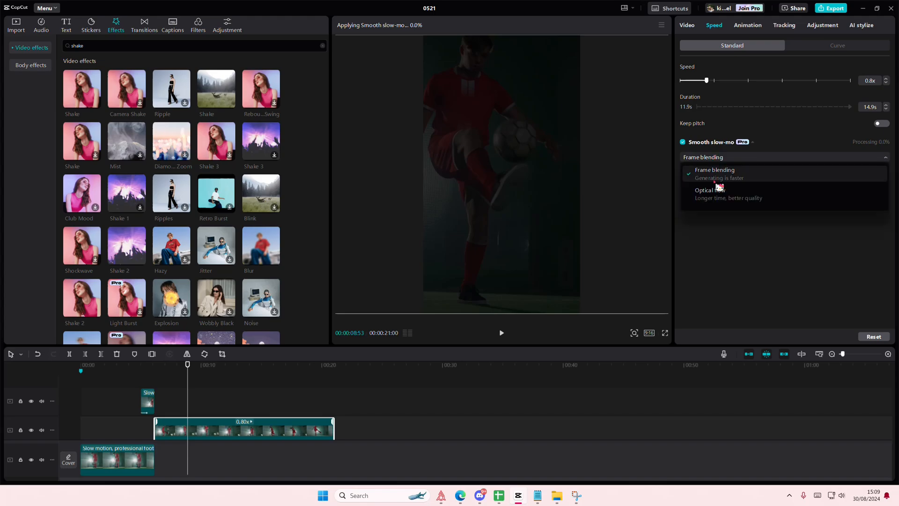
click(716, 188)
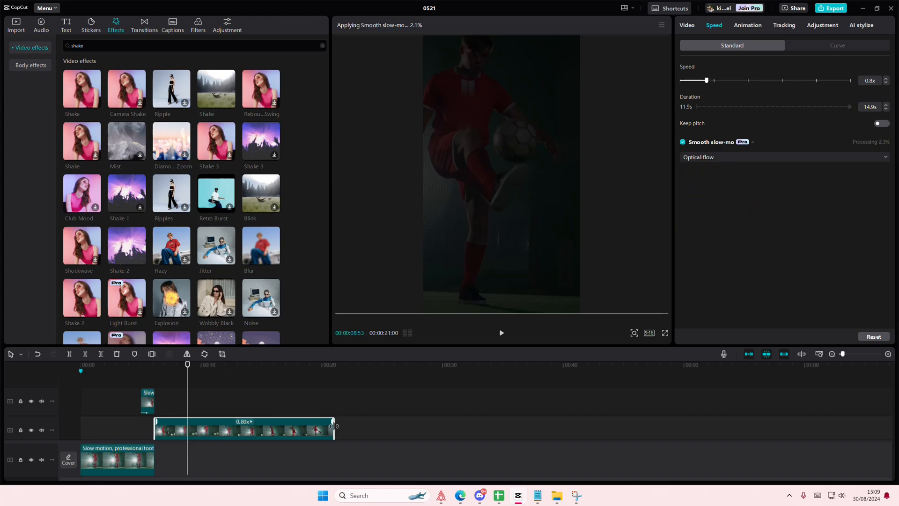
Play the transition from 00:00:04:29 to review the slowed clip with its effects
click(136, 383)
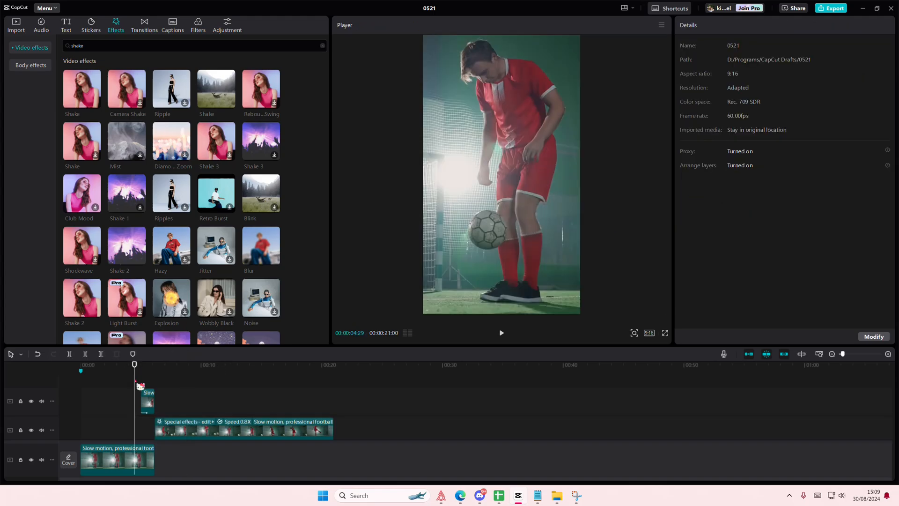
key(space)
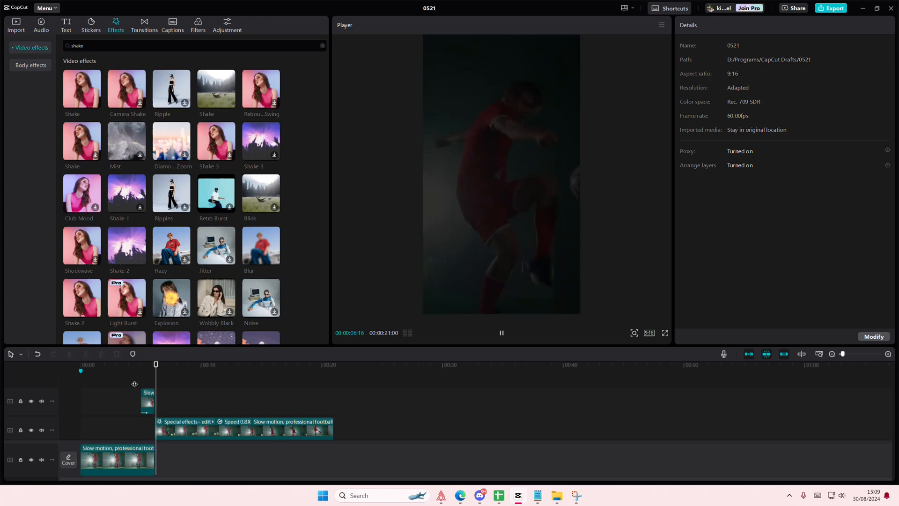